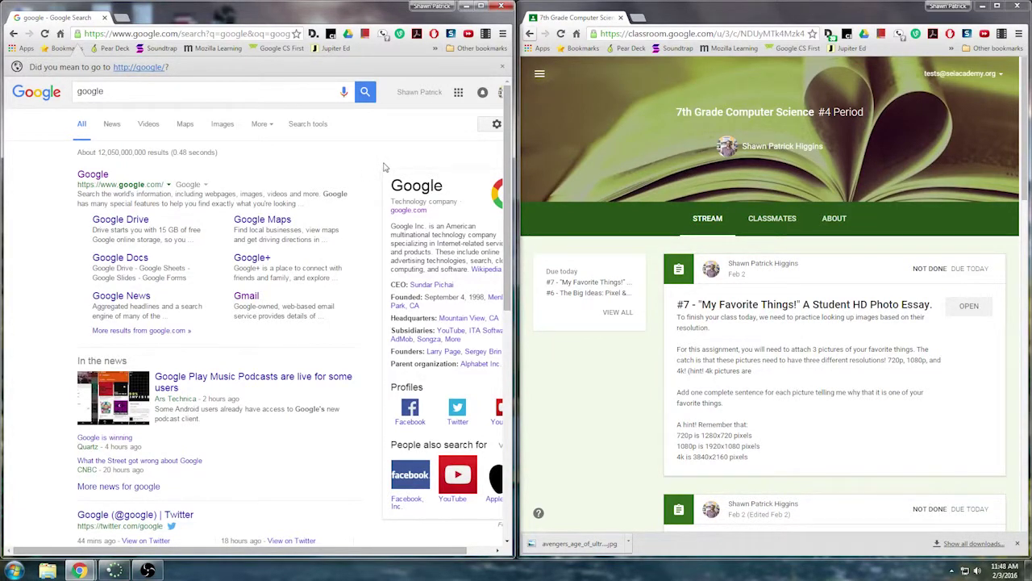
# - Search Google for 'Tiger', switch to Images results and show the filtering options
pyautogui.scroll(-1, 666, 312)
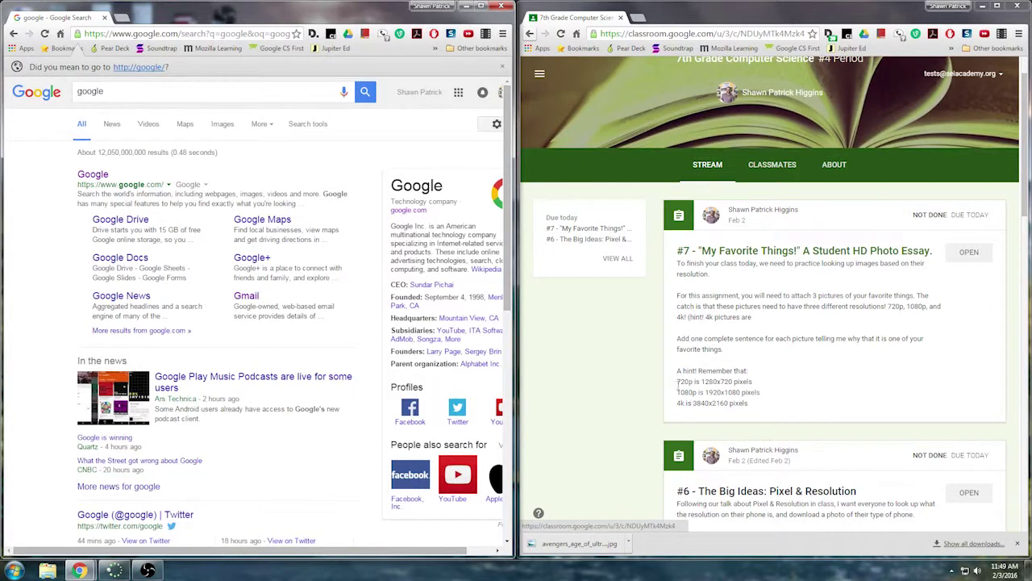
pyautogui.click(96, 175)
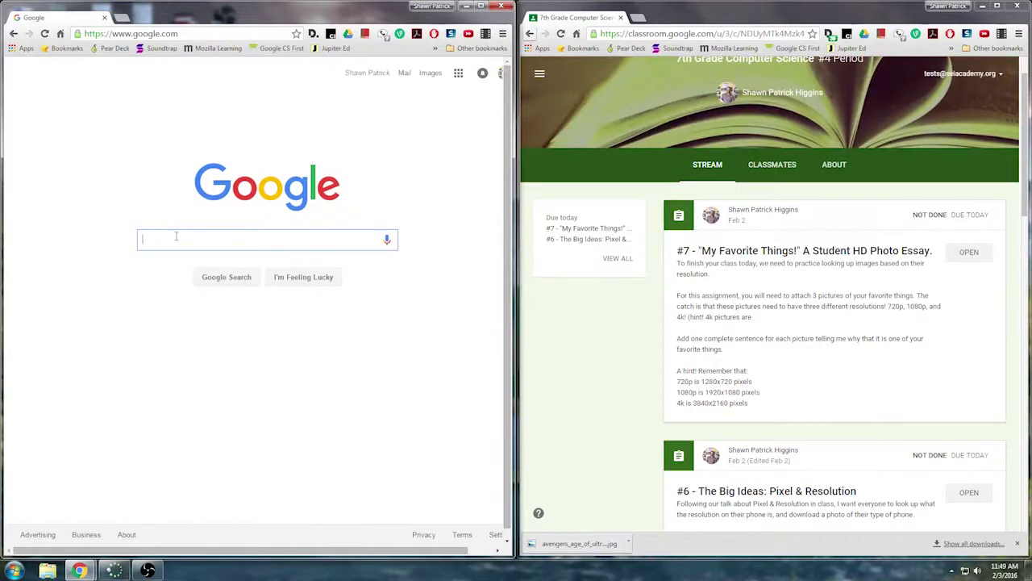
pyautogui.write('Tiger')
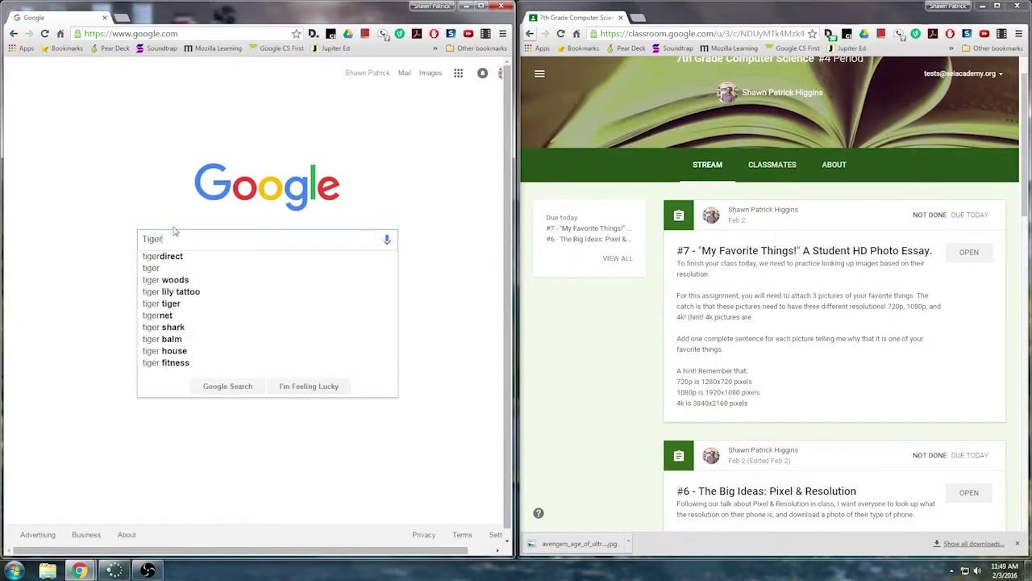
pyautogui.press('Return')
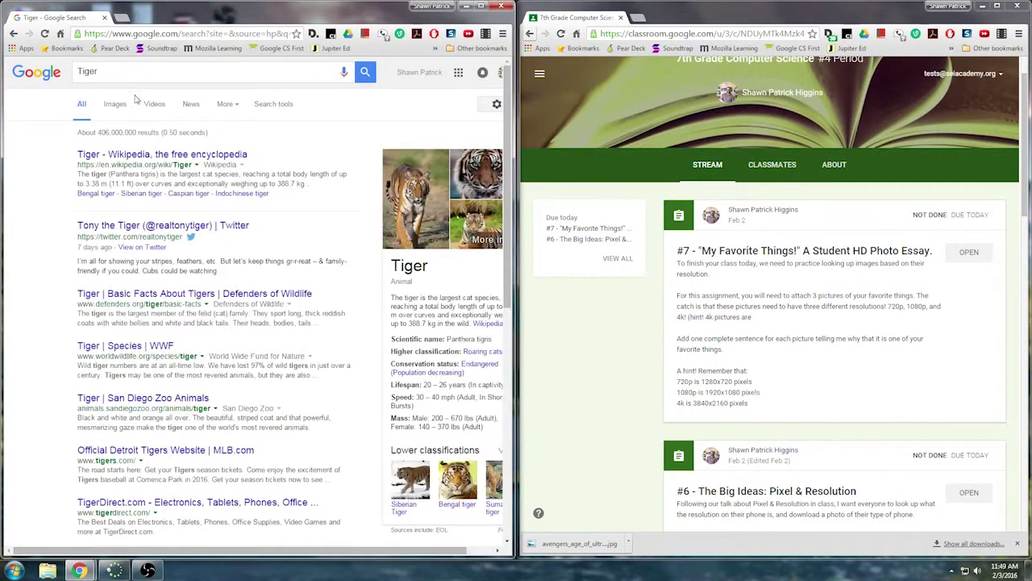
pyautogui.click(115, 104)
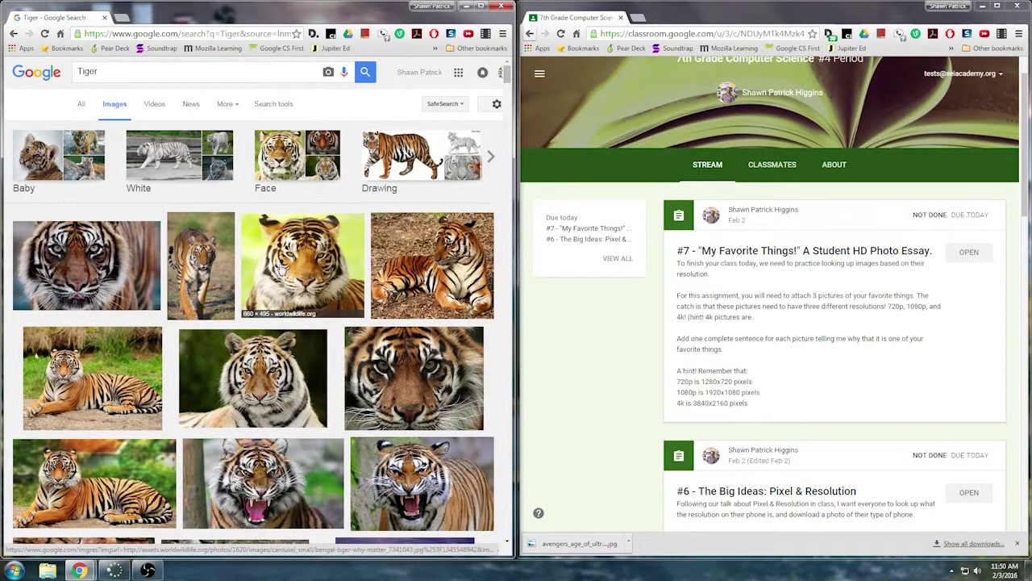
pyautogui.click(273, 105)
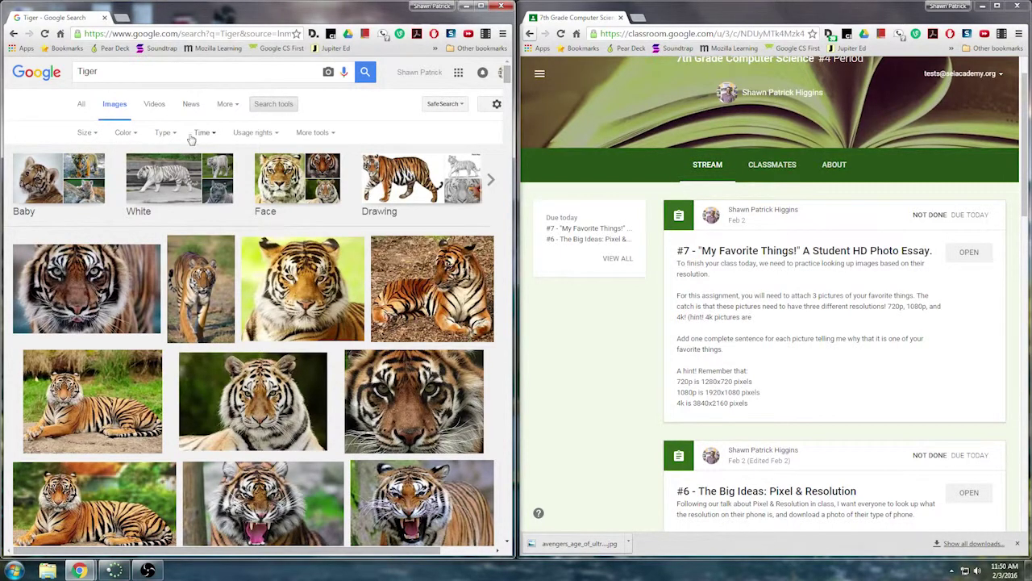
# - Set the image size filter to exactly 3840 × 2160 pixels
pyautogui.click(87, 133)
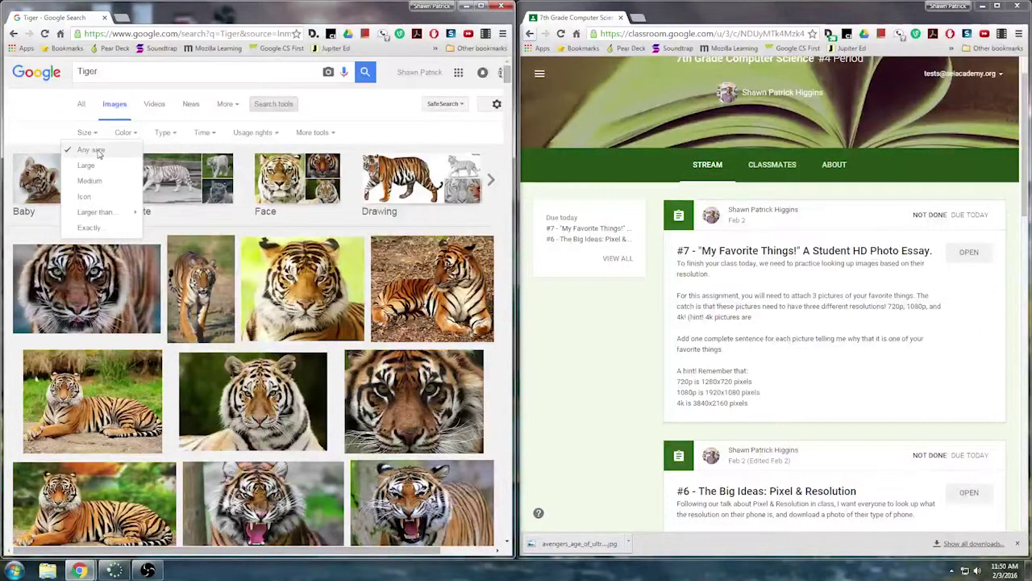
pyautogui.moveTo(101, 211)
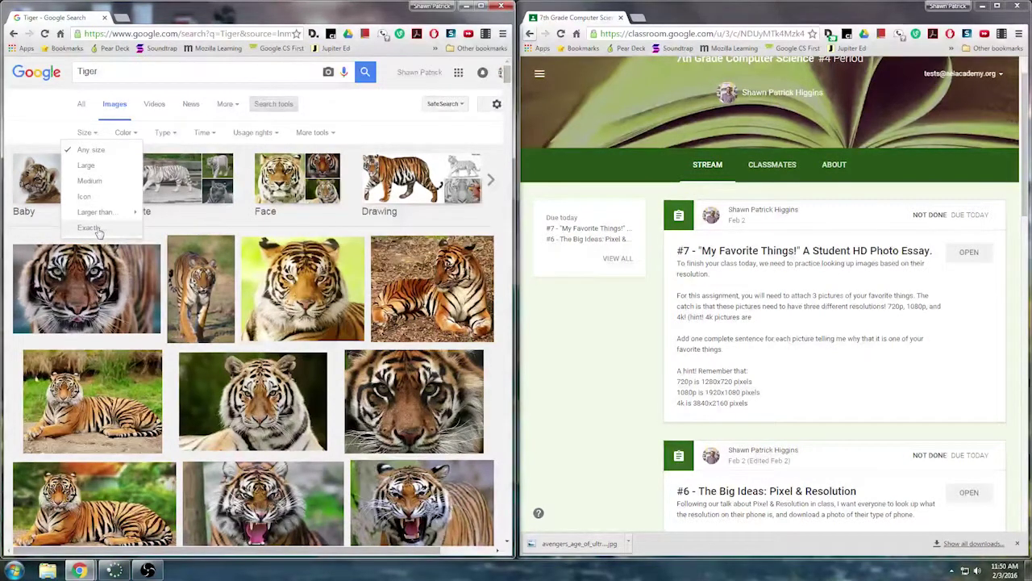
pyautogui.click(90, 228)
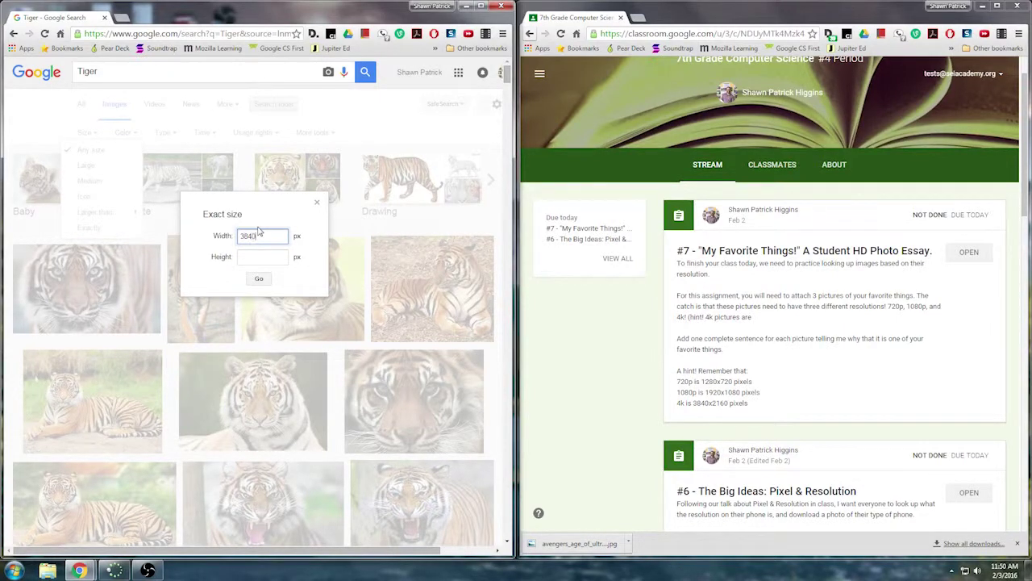
pyautogui.click(248, 257)
pyautogui.write('2160')
pyautogui.click(259, 279)
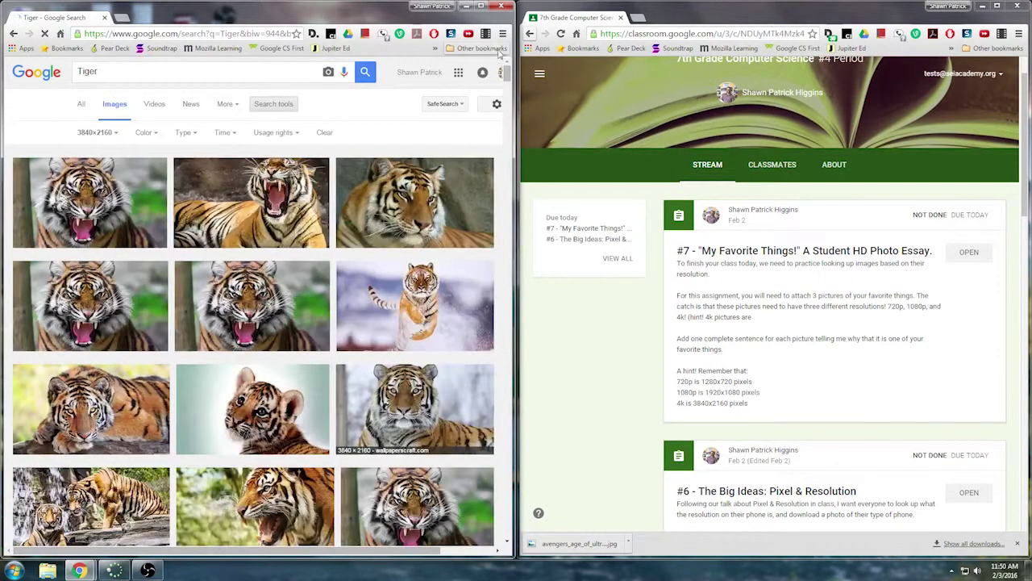
# - Maximize Chrome and open the tiger cub thumbnail's result in a new tab
pyautogui.click(482, 6)
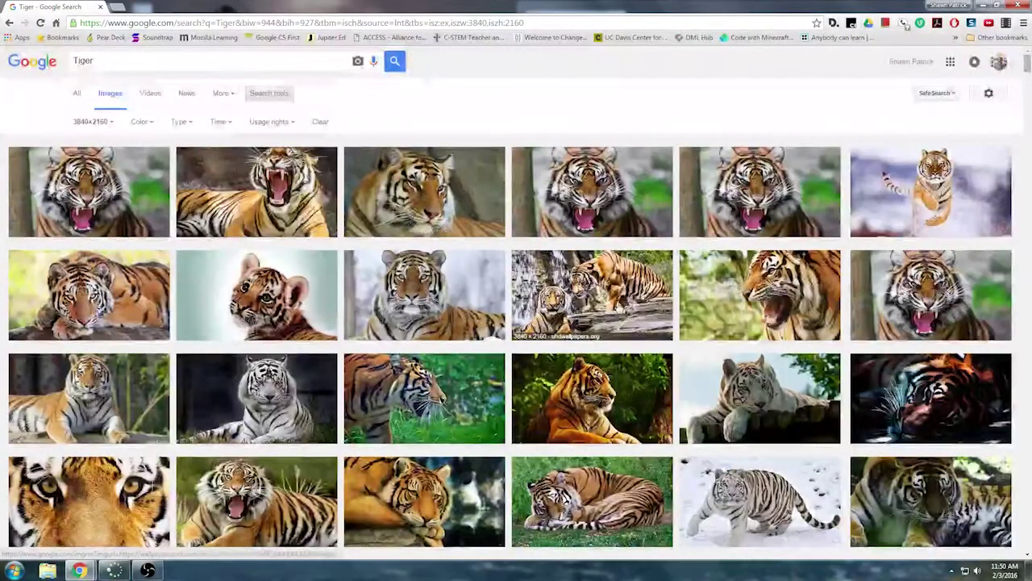
pyautogui.scroll(-2, 758, 323)
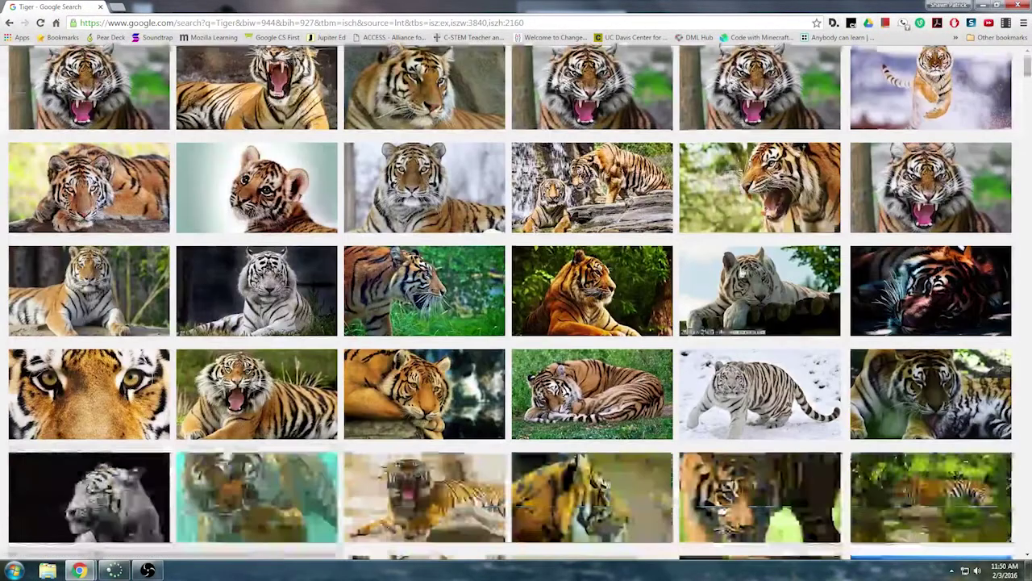
pyautogui.scroll(-2, 798, 290)
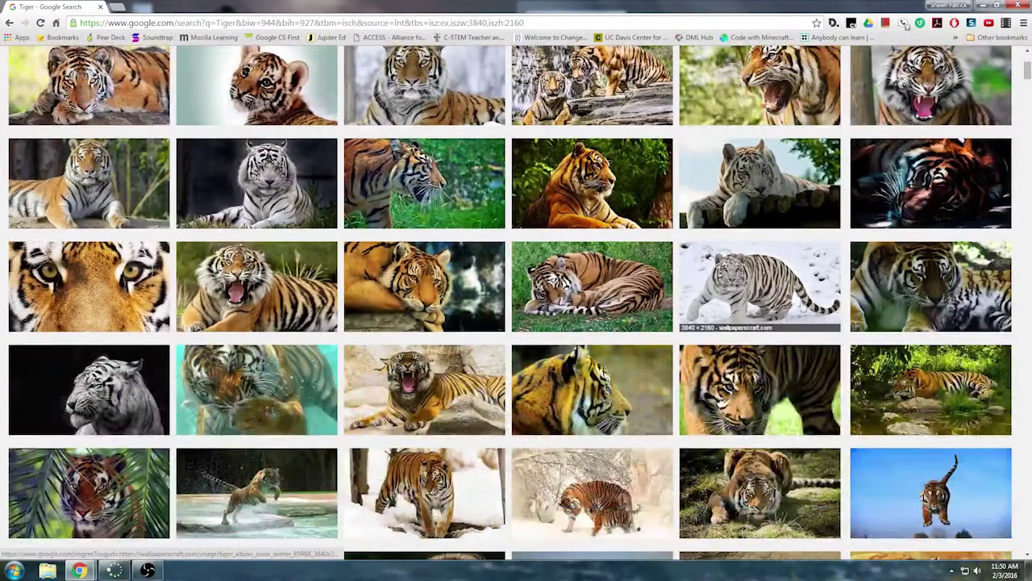
pyautogui.scroll(4, 803, 306)
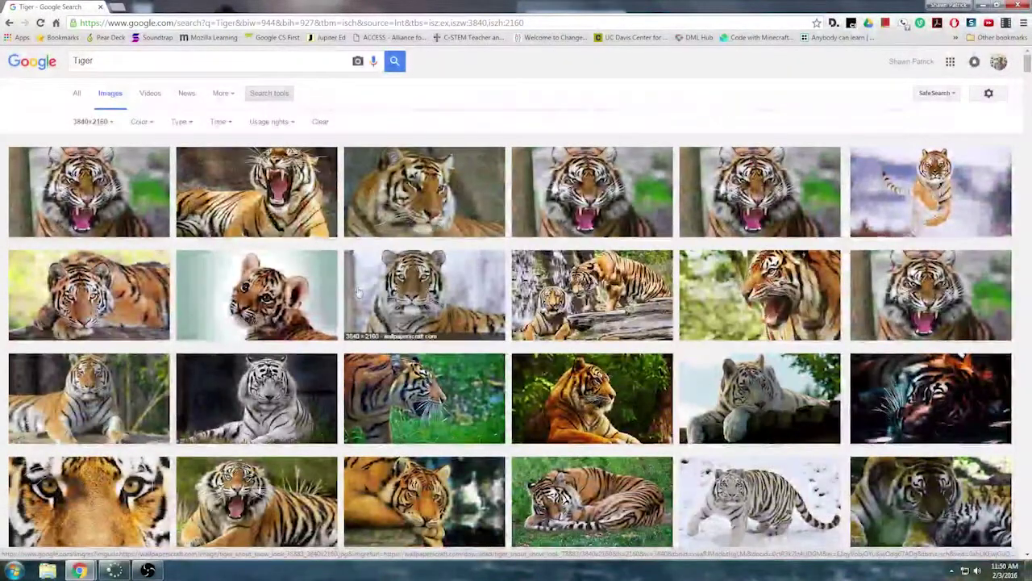
pyautogui.rightClick(274, 287)
pyautogui.click(303, 290)
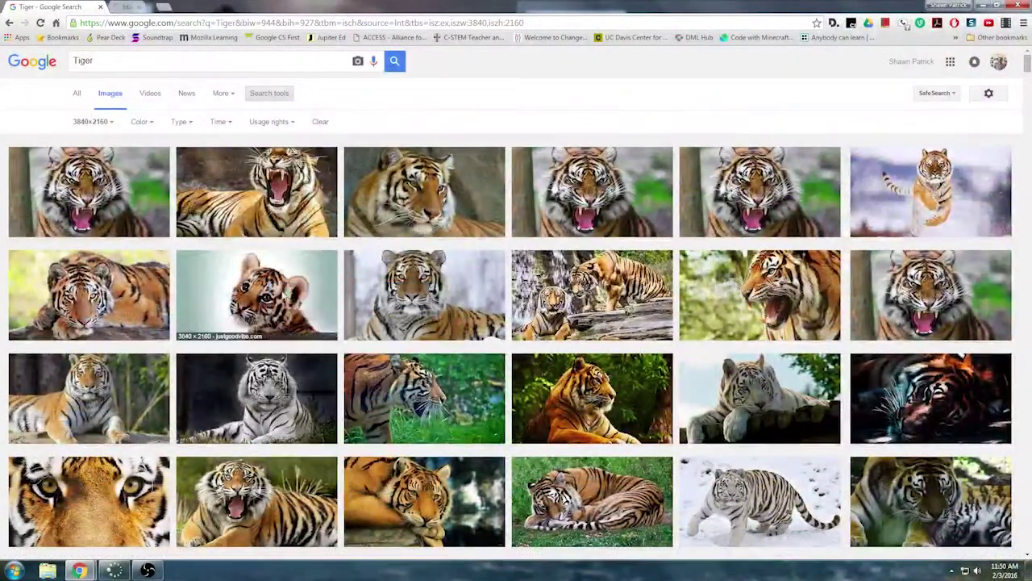
pyautogui.click(157, 6)
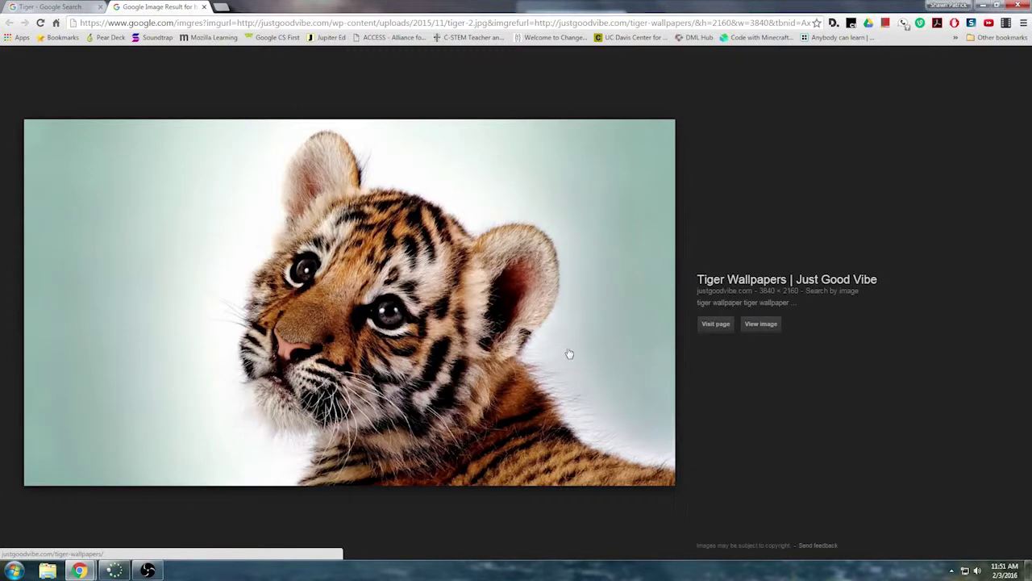
# - View the tiger cub image directly at full 3840×2160 size, then fit it to the window
pyautogui.click(761, 324)
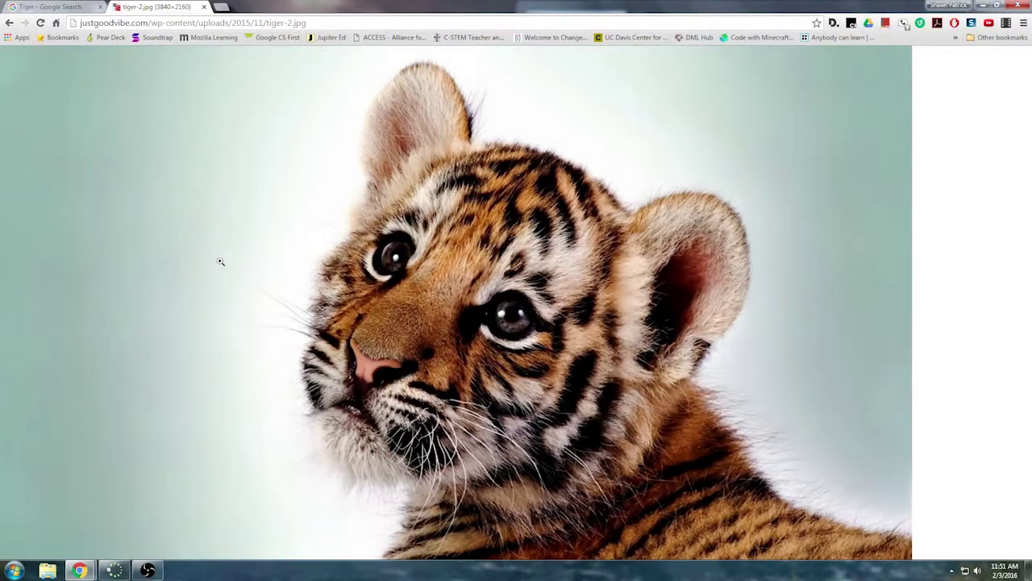
pyautogui.click(452, 310)
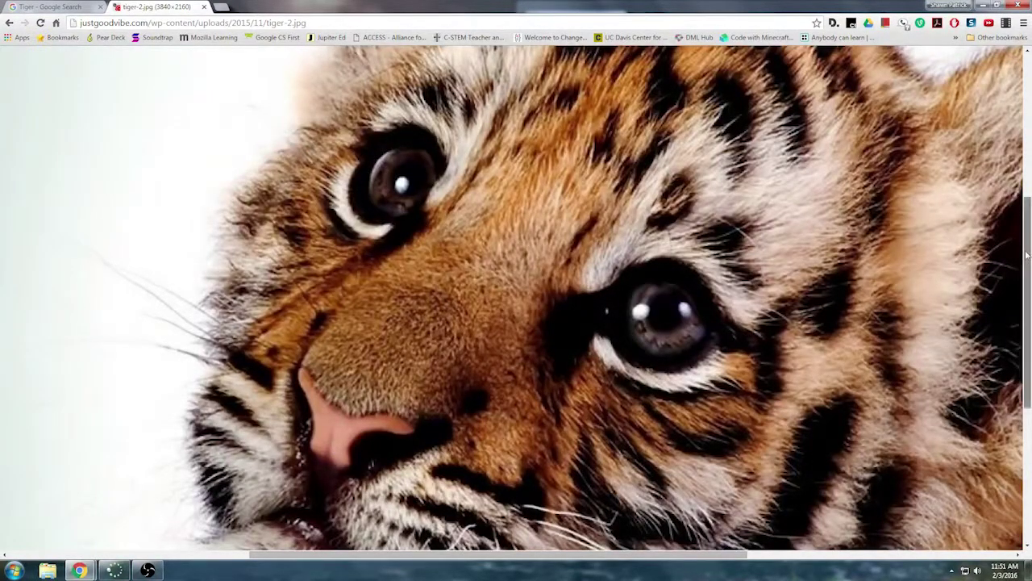
pyautogui.moveTo(1028, 253); pyautogui.dragTo(1028, 338)
pyautogui.click(472, 280)
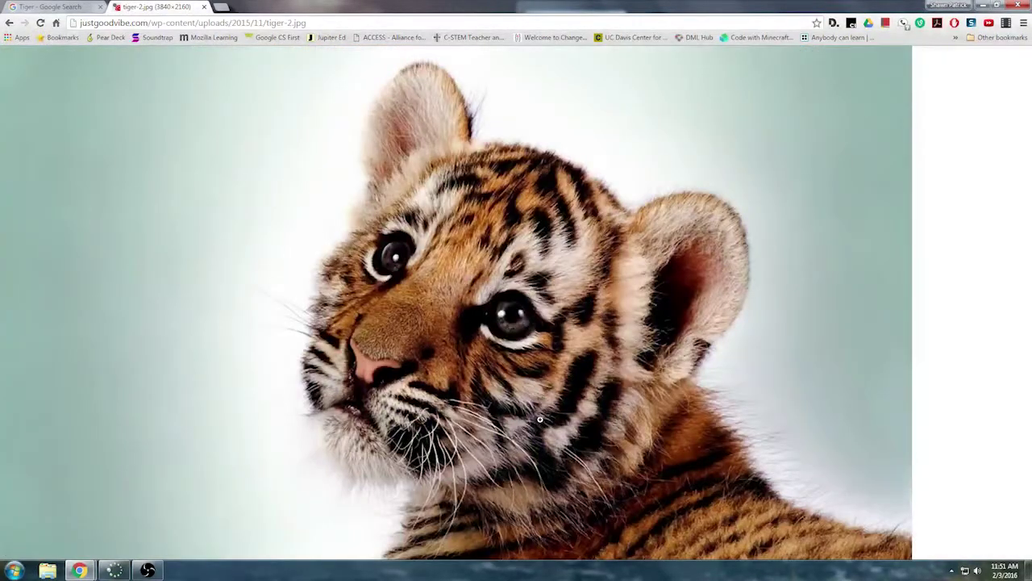
pyautogui.rightClick(427, 331)
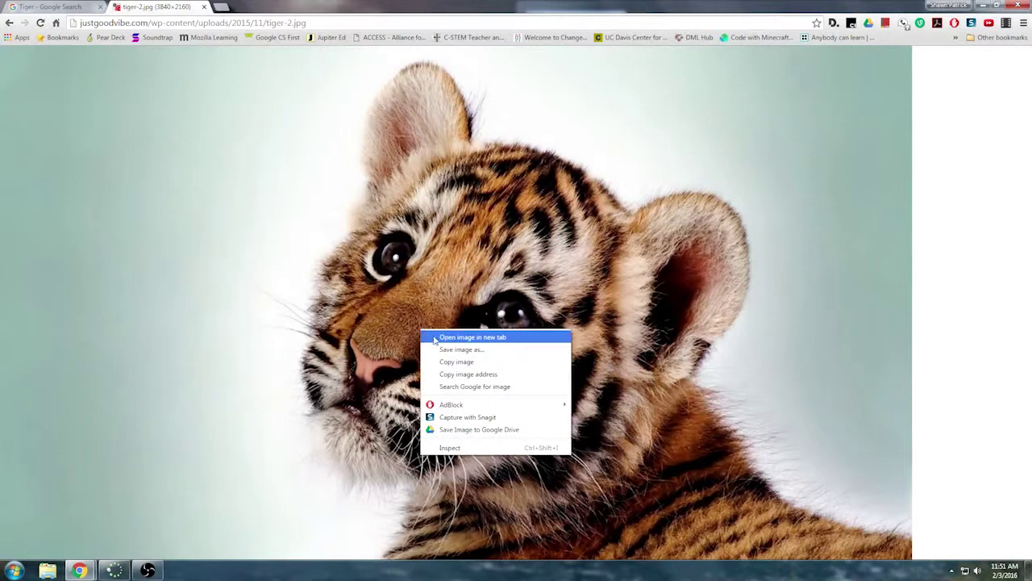
# - Save the tiger cub picture as 'Baby Tiger 4k.jpg'
pyautogui.click(470, 350)
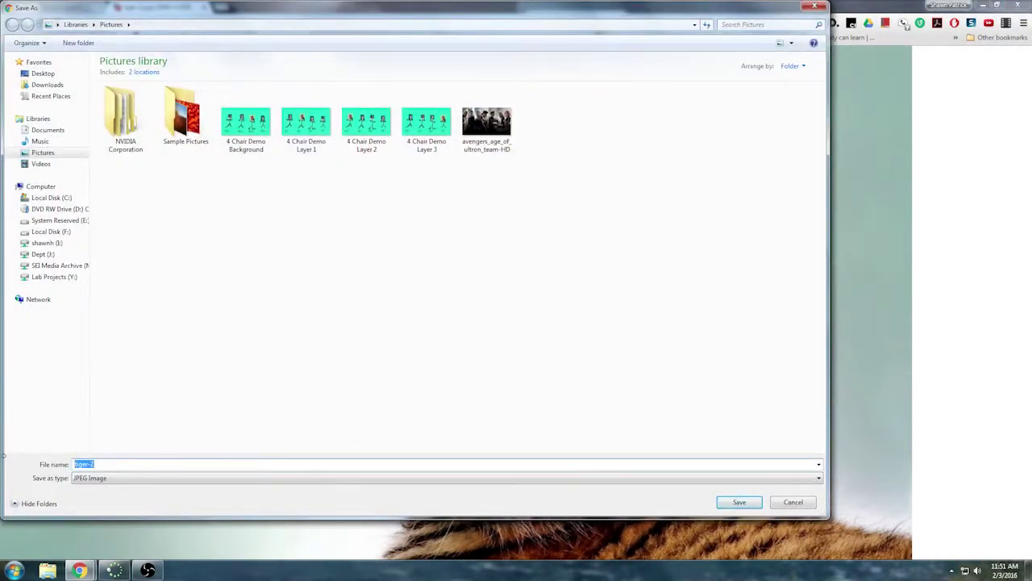
pyautogui.write('Baby T')
pyautogui.click(739, 504)
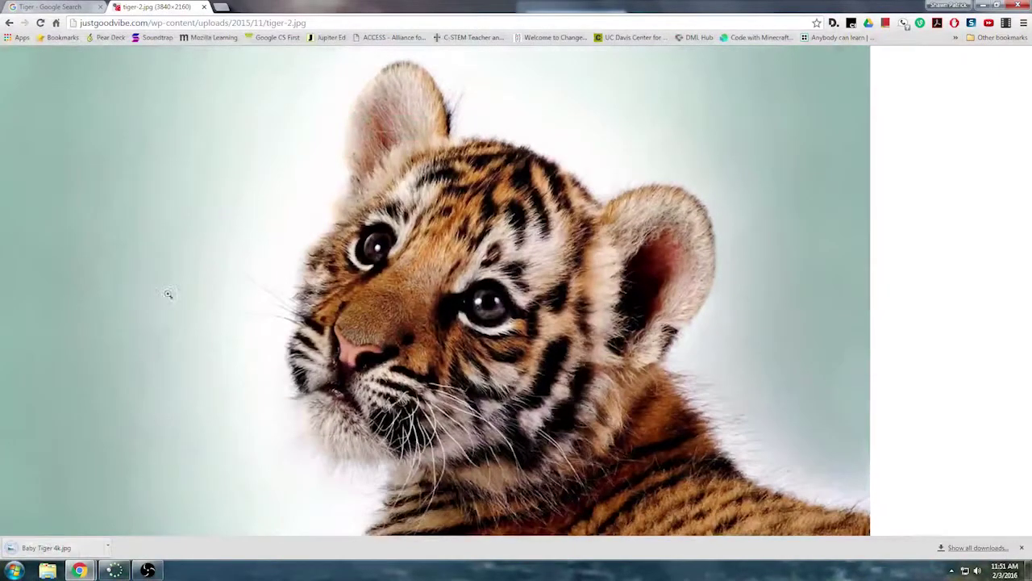
# - Snap Chrome to the left half beside Classroom and open the #7 assignment details
pyautogui.press('super+Down')
pyautogui.press('super+Left')
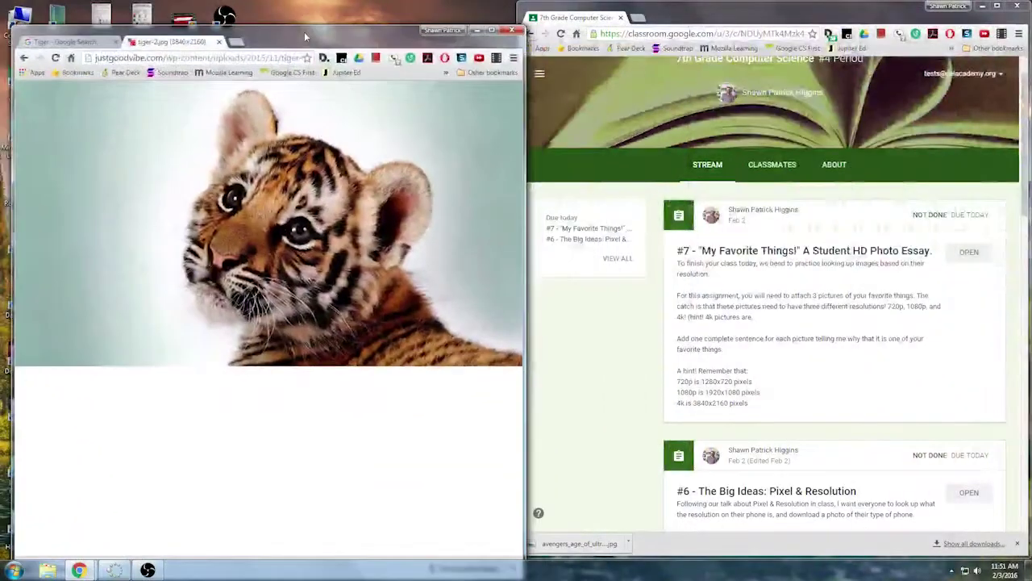
pyautogui.click(969, 254)
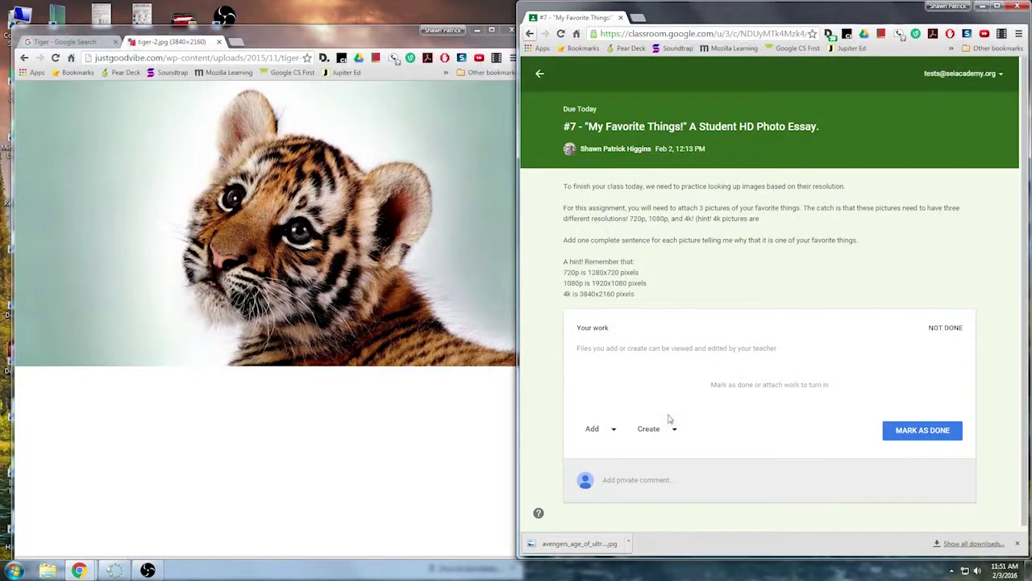
# - Upload Baby Tiger 4k.jpg from the computer to assignment #7, then close the picture tab
pyautogui.click(598, 434)
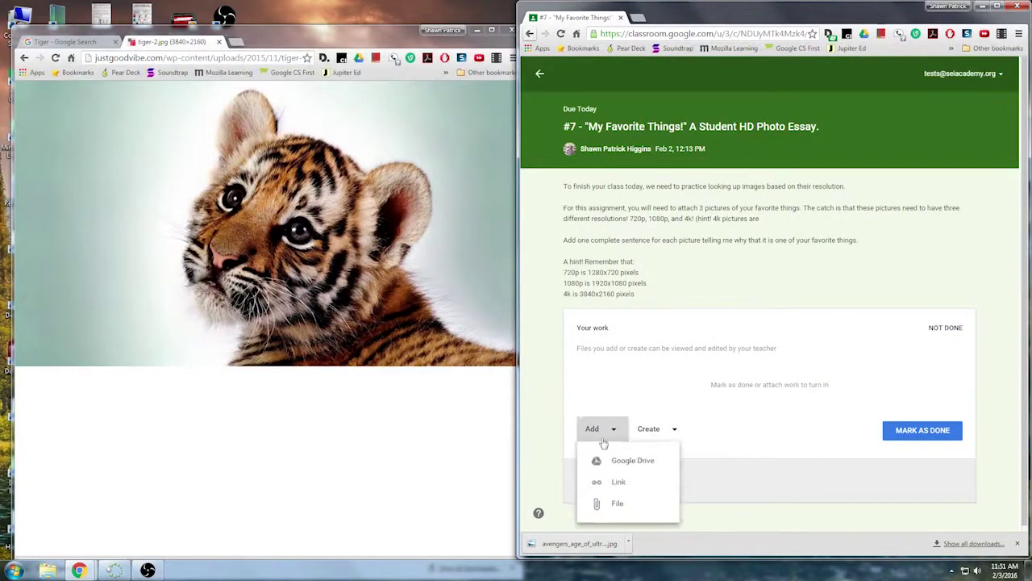
pyautogui.click(617, 507)
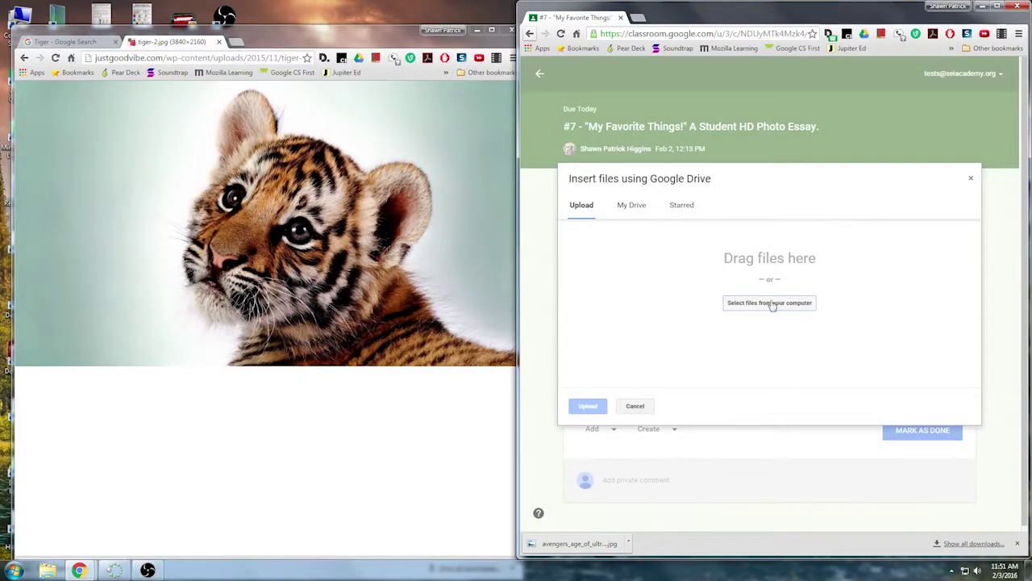
pyautogui.click(772, 305)
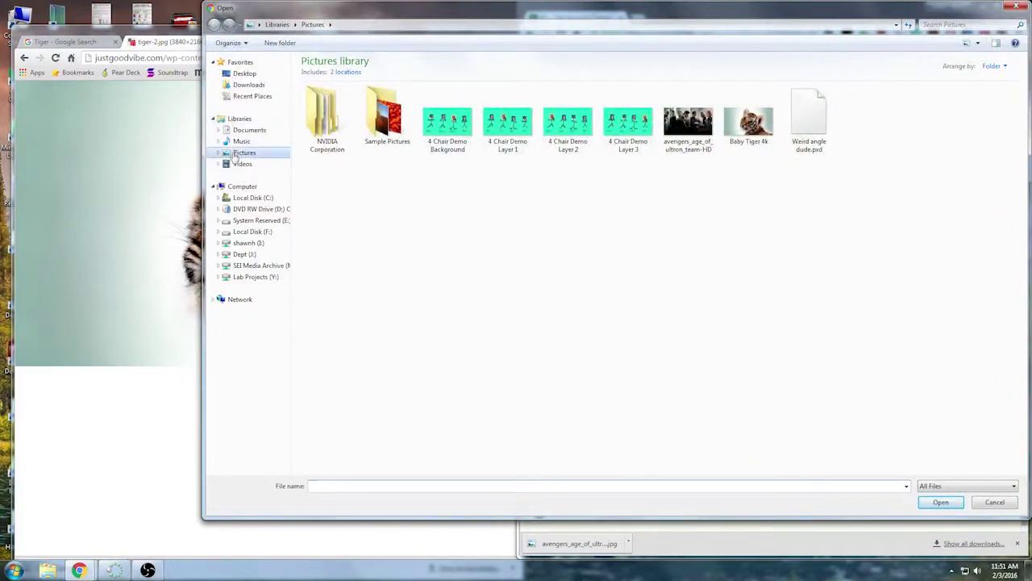
pyautogui.doubleClick(763, 135)
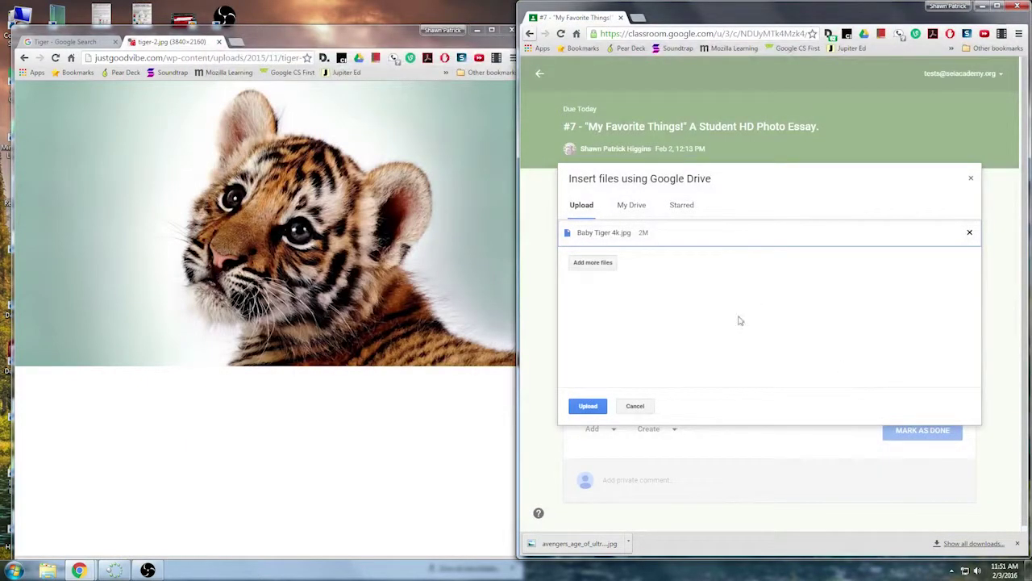
pyautogui.click(596, 410)
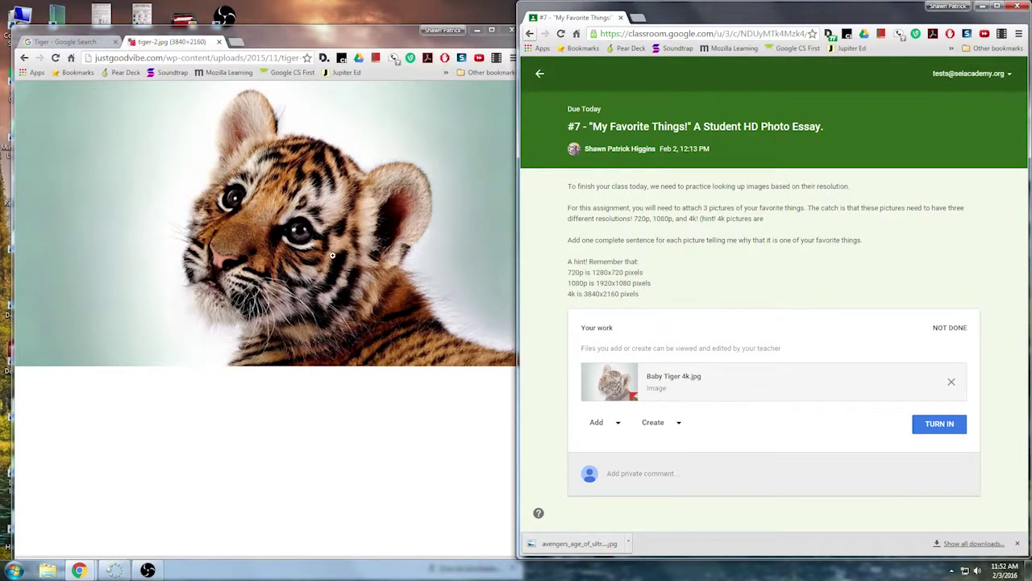
pyautogui.click(219, 43)
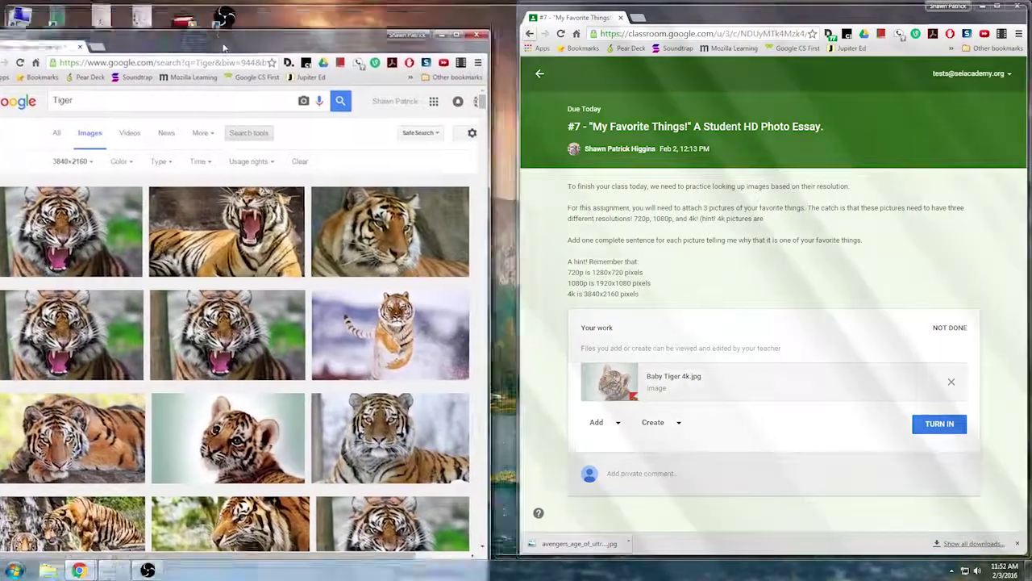